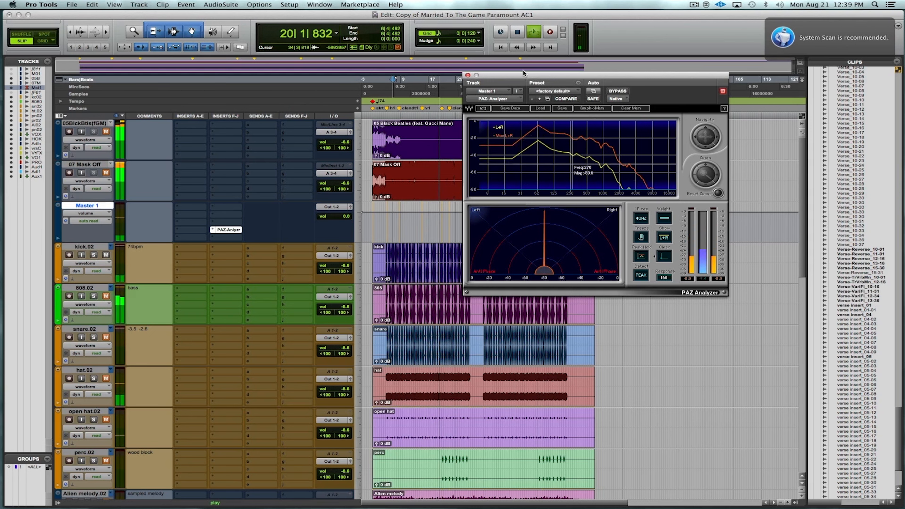
Stop playback and insert a stereo RCompressor in the second insert slot of the kick.02 track.
left_click_drag(530, 77, 548, 74)
key("space")
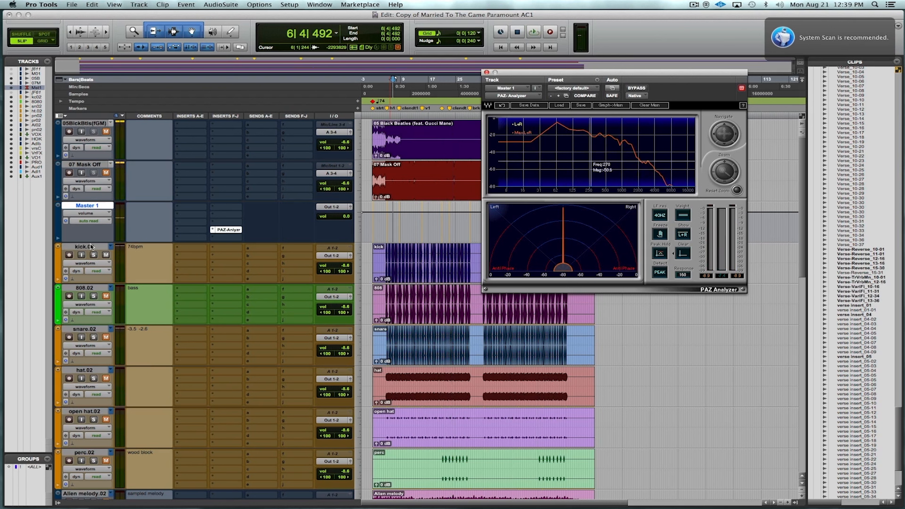
left_click(180, 257)
mouse_move(249, 302)
mouse_move(310, 263)
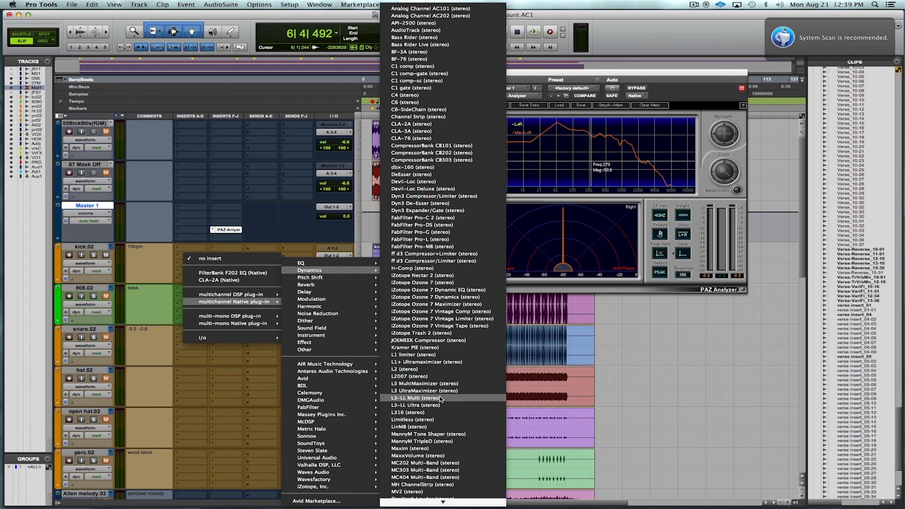
mouse_move(442, 502)
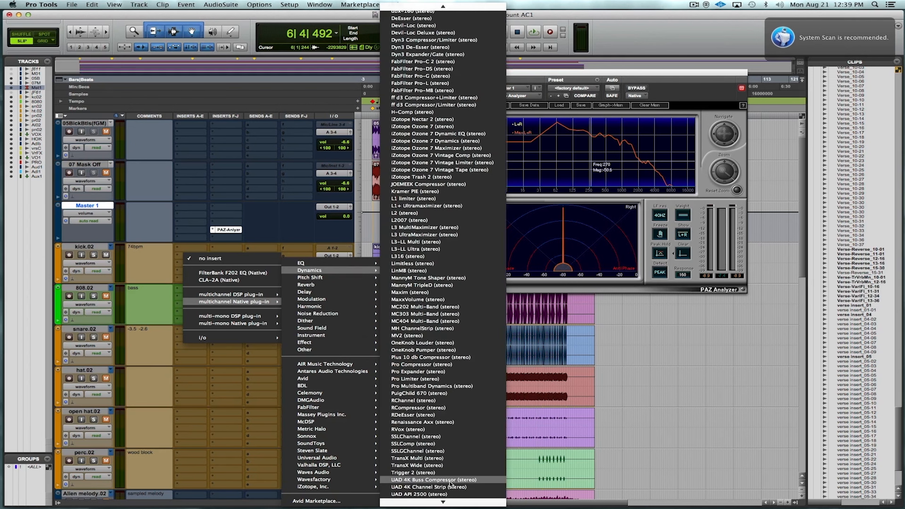
left_click(458, 408)
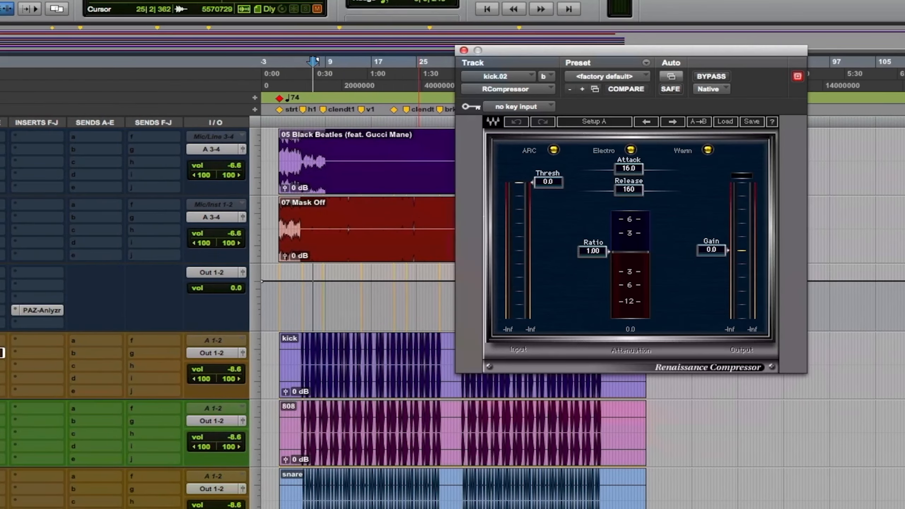
left_click_drag(628, 50, 496, 30)
Set the kick.02 RCompressor's ratio to 3.
mouse_move(461, 234)
left_mouse_down()
mouse_move(461, 258)
mouse_move(462, 248)
left_mouse_up()
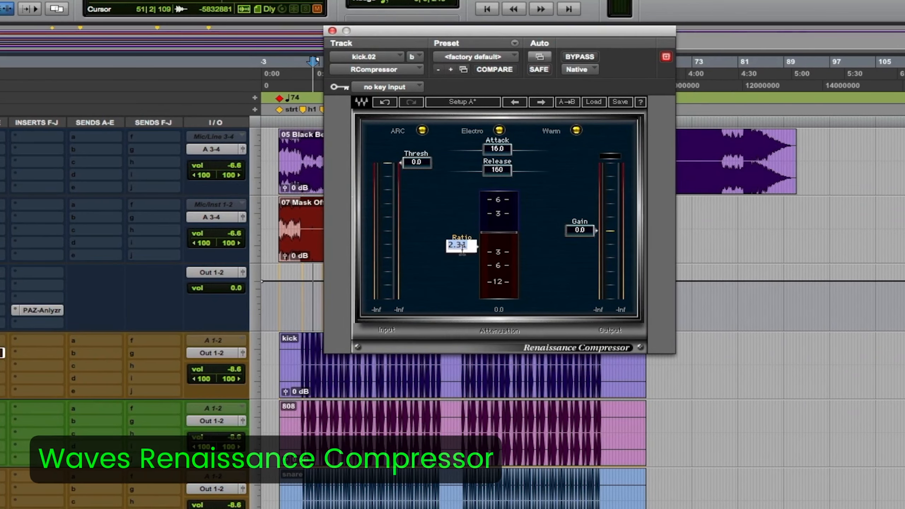
type("3")
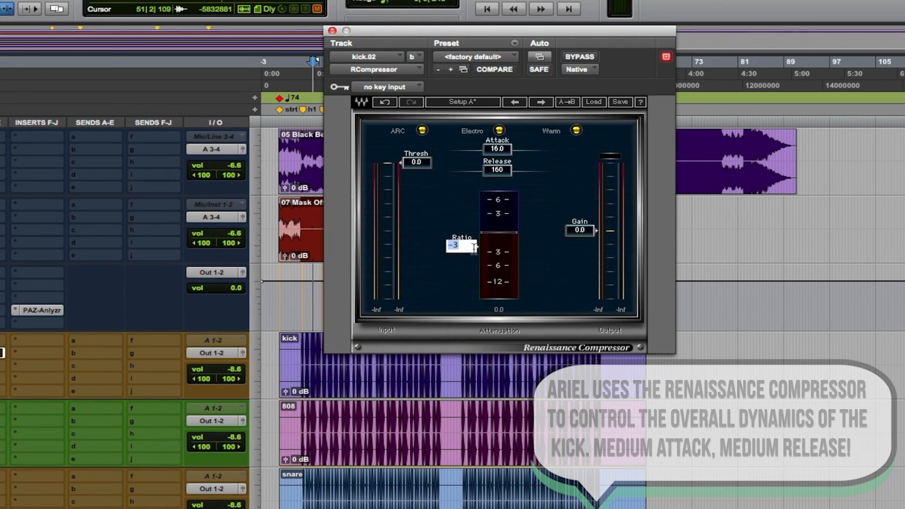
key("Return")
Play the kick and compare it with the RCompressor bypassed and re-engaged.
key("space")
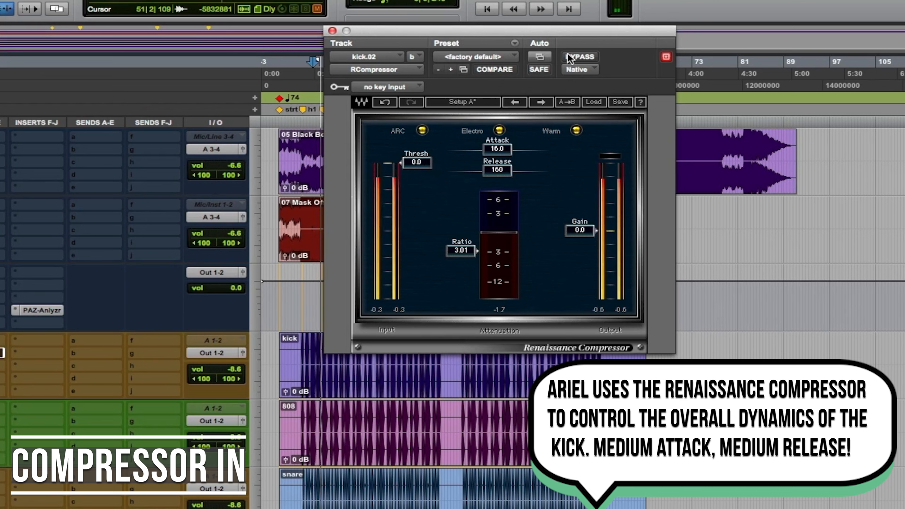
left_click(577, 53)
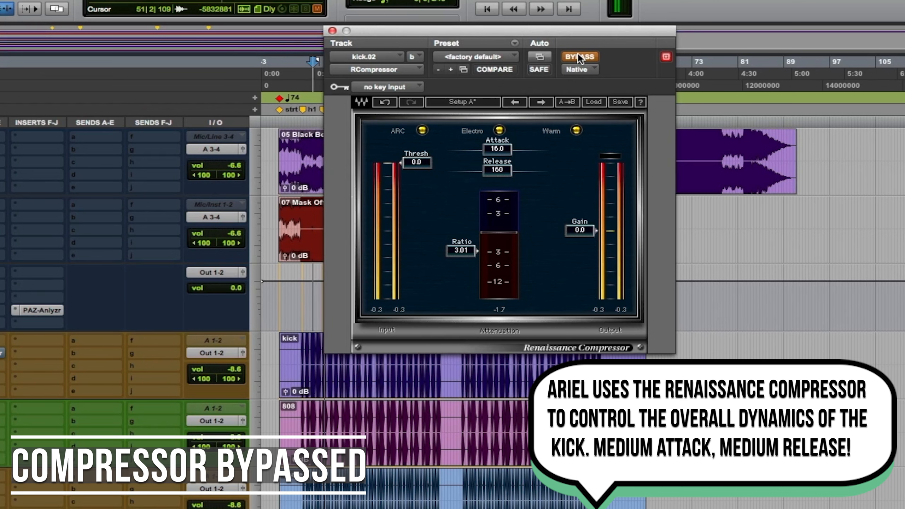
left_click(577, 56)
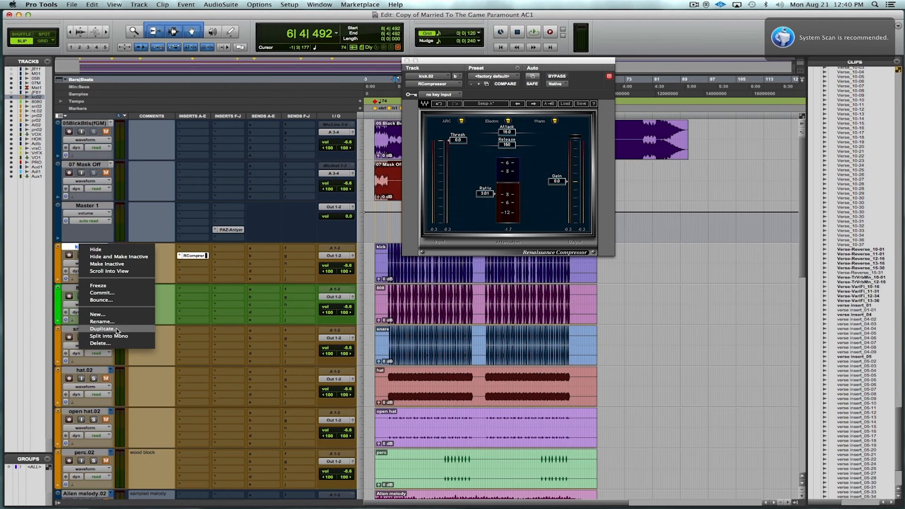
Duplicate the kick.02 track once with its inserts and add a stereo API-2500 compressor to the duplicate's third insert slot.
left_click(117, 329)
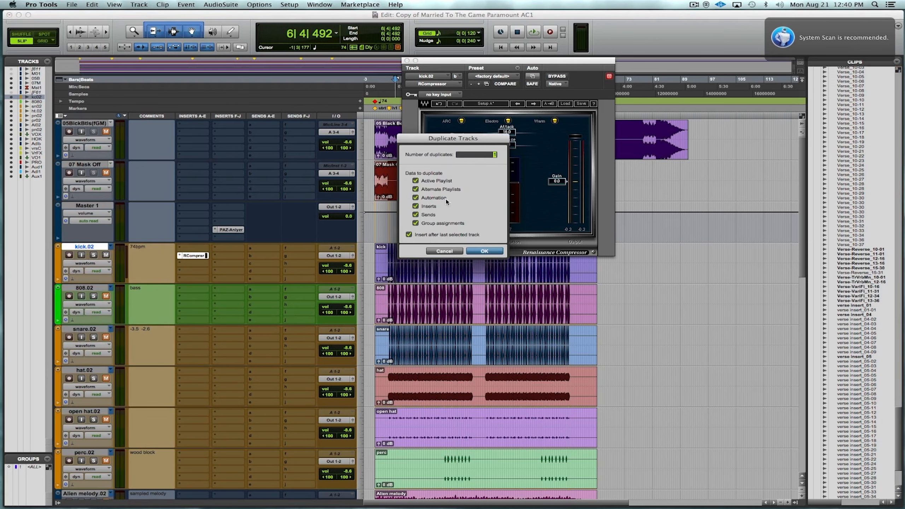
left_click(484, 251)
left_click(197, 304)
mouse_move(244, 350)
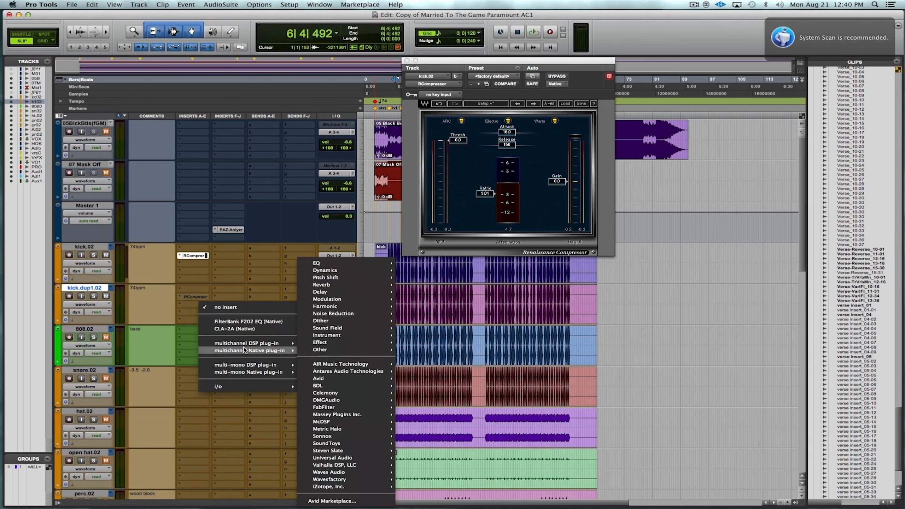
mouse_move(329, 272)
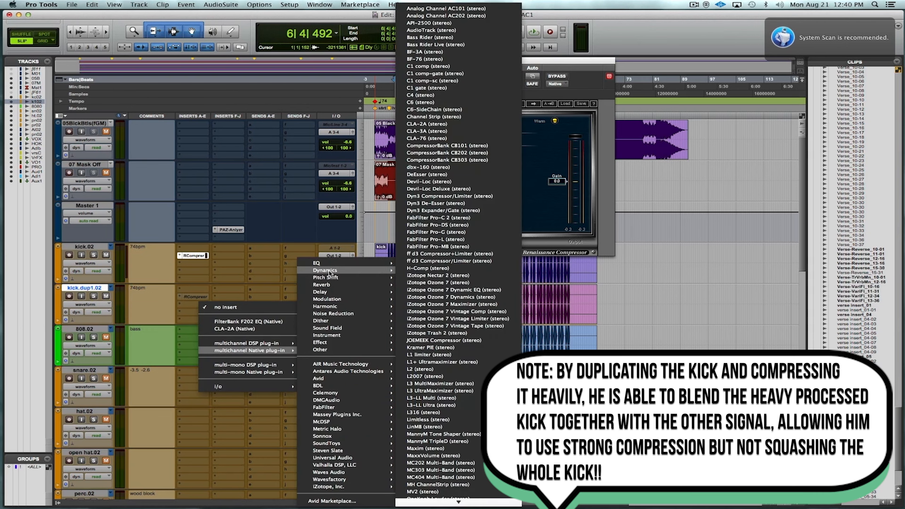
mouse_move(385, 270)
left_click(495, 24)
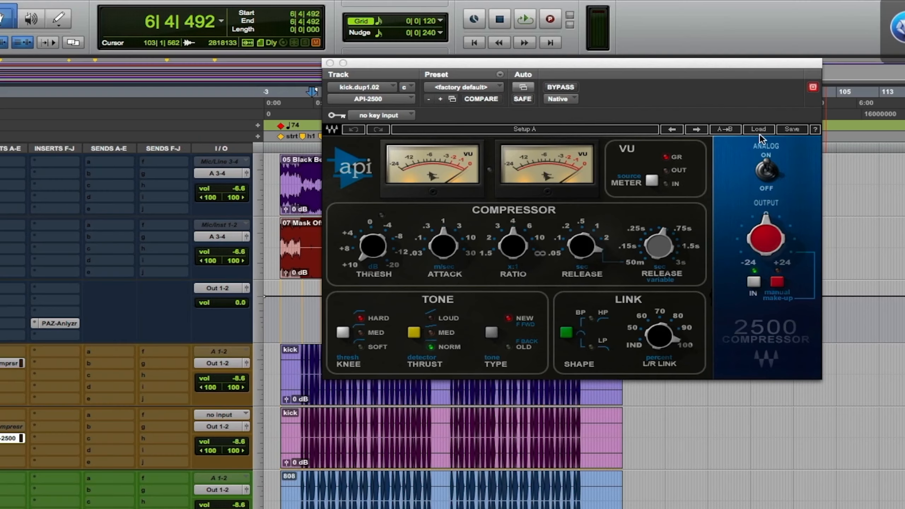
Start playback and load the BD factory preset from the Drums presets into the API-2500.
key("space")
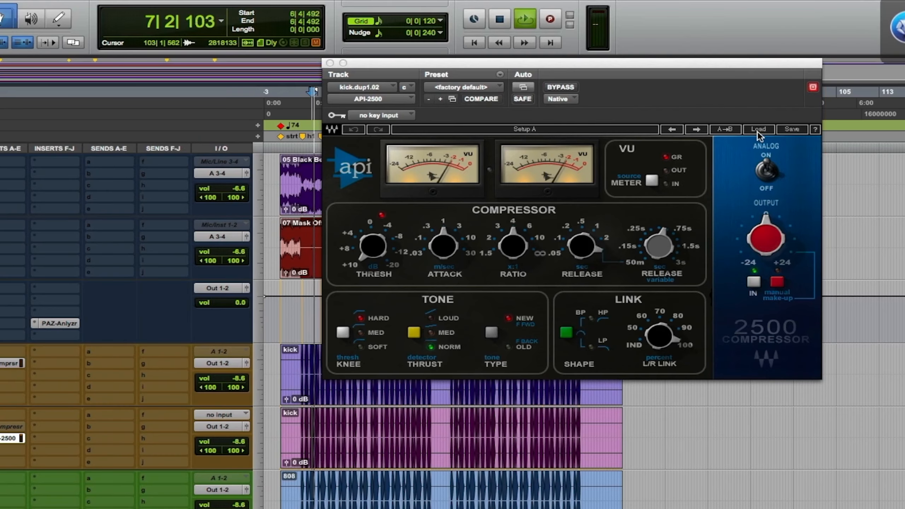
left_click(757, 132)
mouse_move(794, 216)
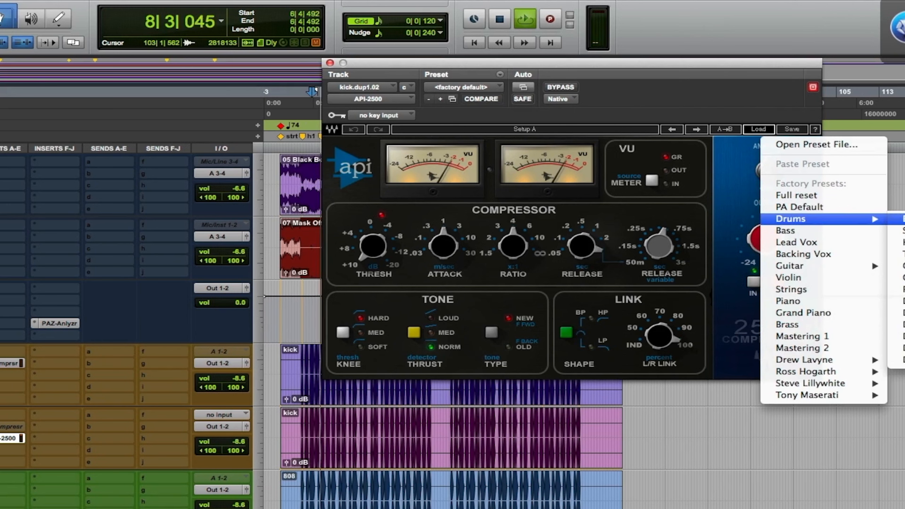
left_click(902, 218)
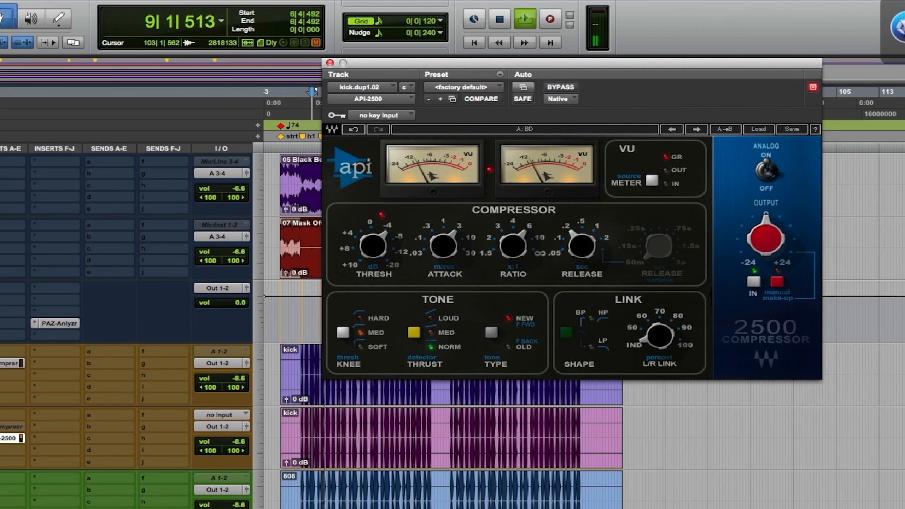
left_click_drag(657, 68, 560, 68)
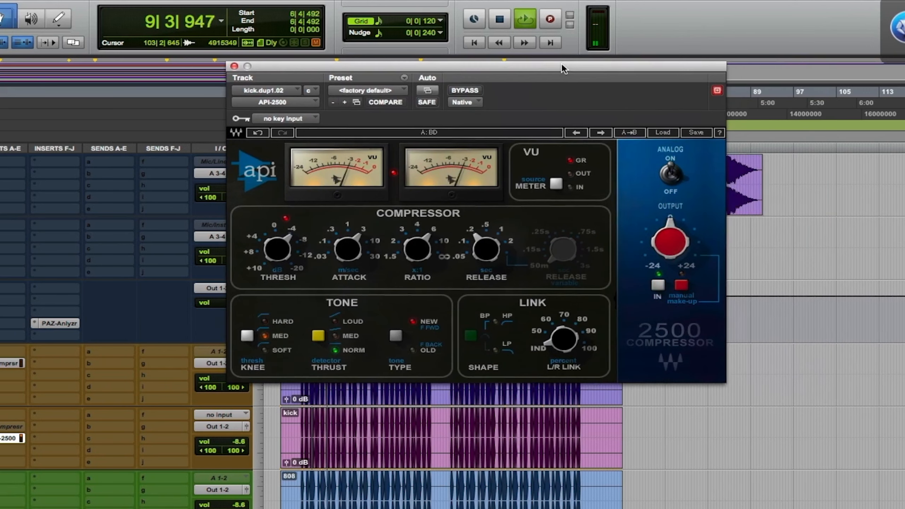
Compare the duplicated kick with the API-2500's BD preset bypassed and re-engaged.
left_click(463, 92)
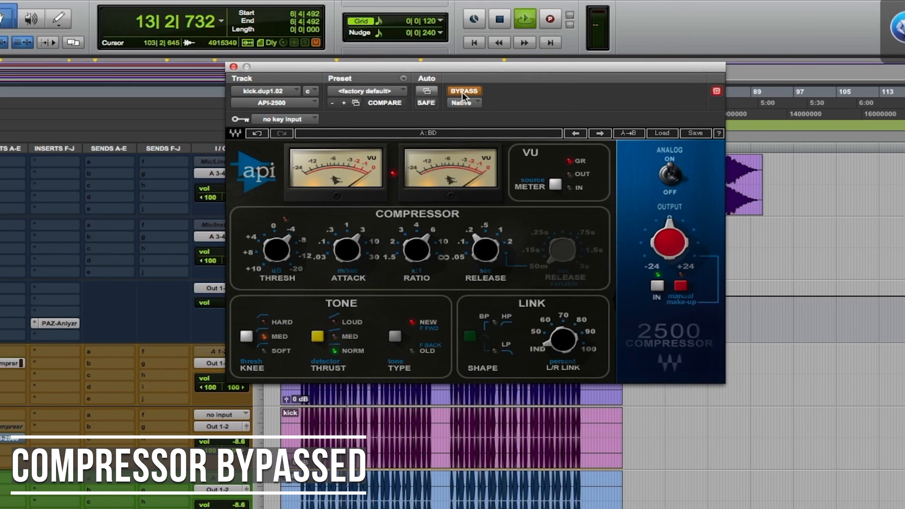
left_click(462, 91)
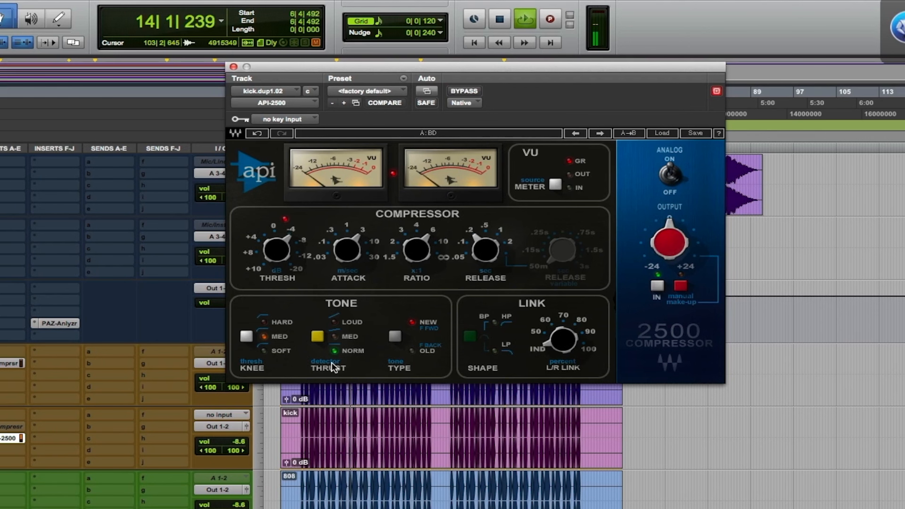
Select the short run of kick hits from 14|2|890 to 15|2|374 on the duplicate track and restart playback to loop it.
left_click(361, 420)
key("t")
key("t")
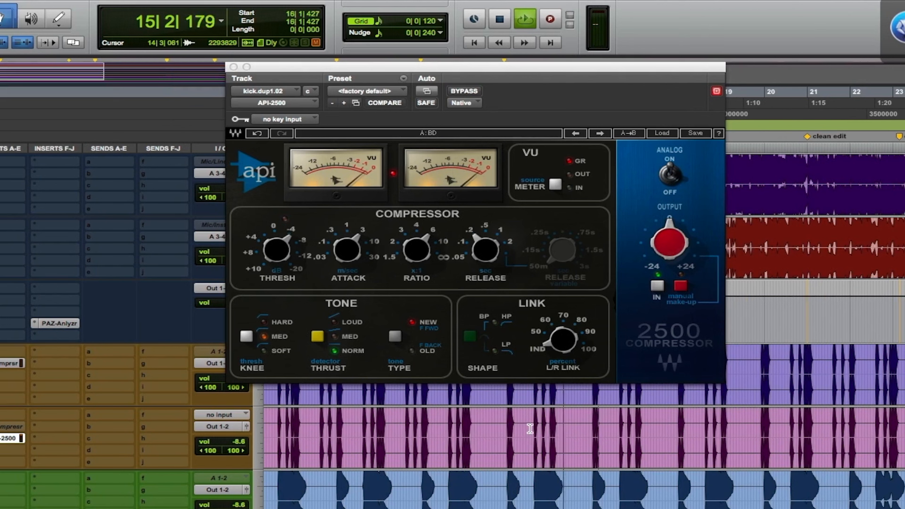
left_click_drag(529, 429, 565, 432)
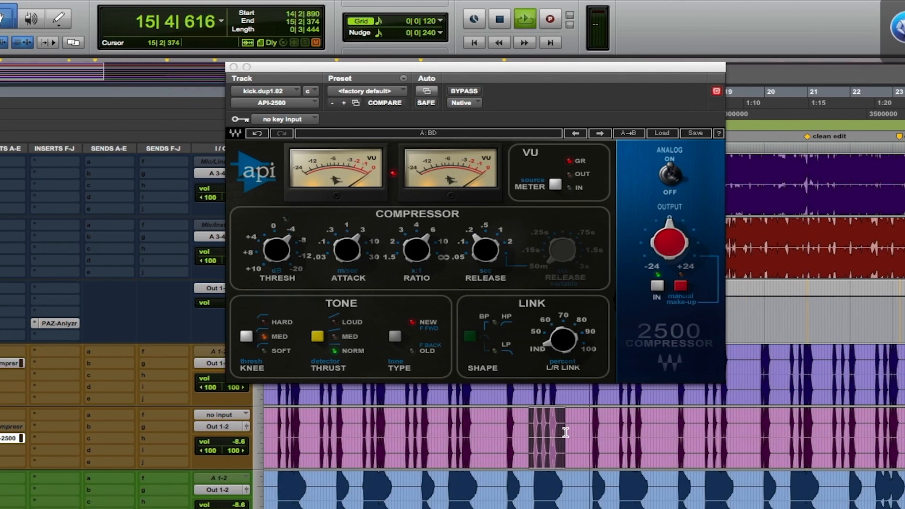
key("space")
key("space")
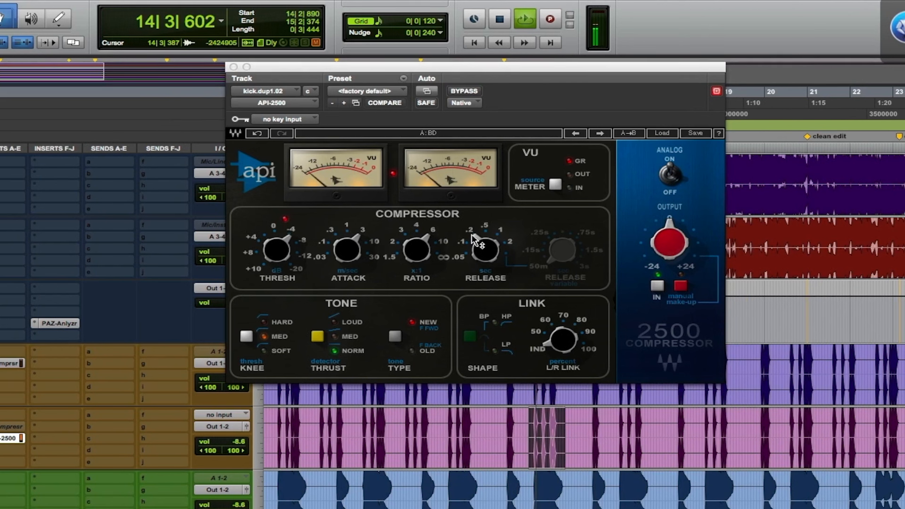
Set the API-2500's threshold to about -7.54 dB and its release to 0.05 seconds.
left_click_drag(269, 250, 270, 281)
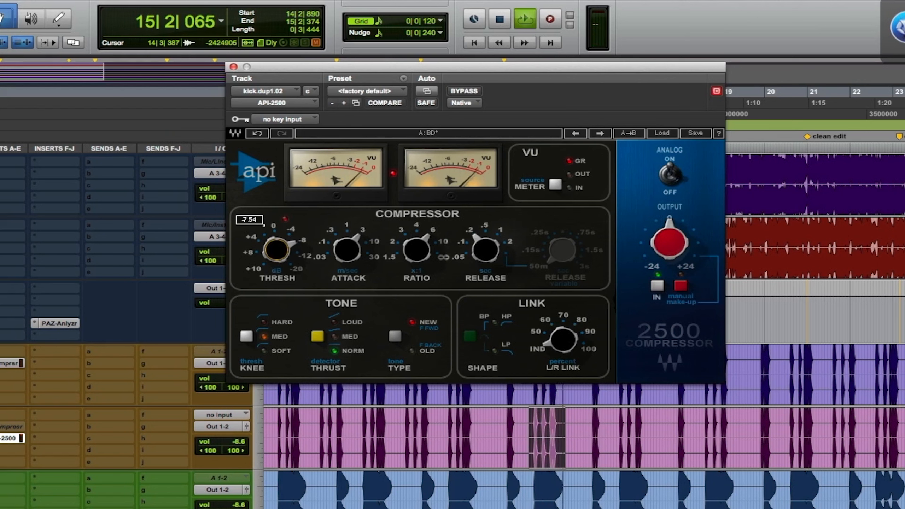
mouse_move(486, 244)
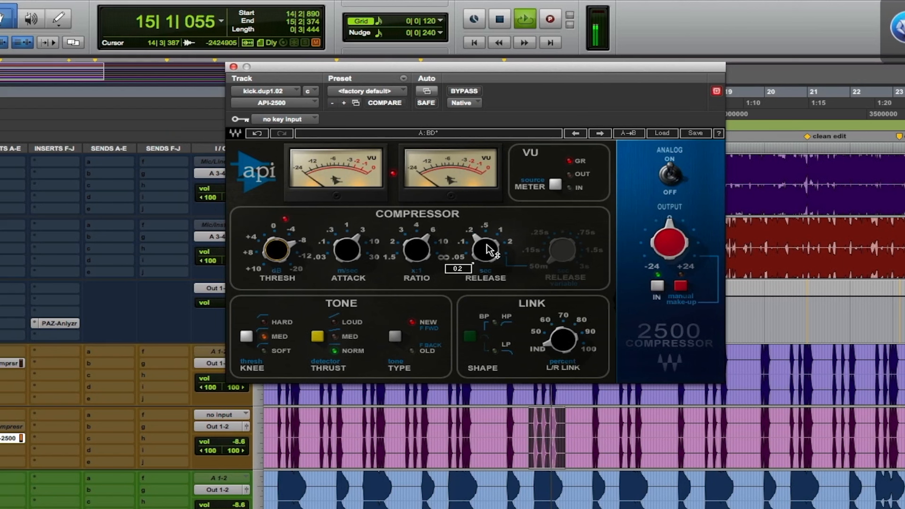
left_click(486, 244)
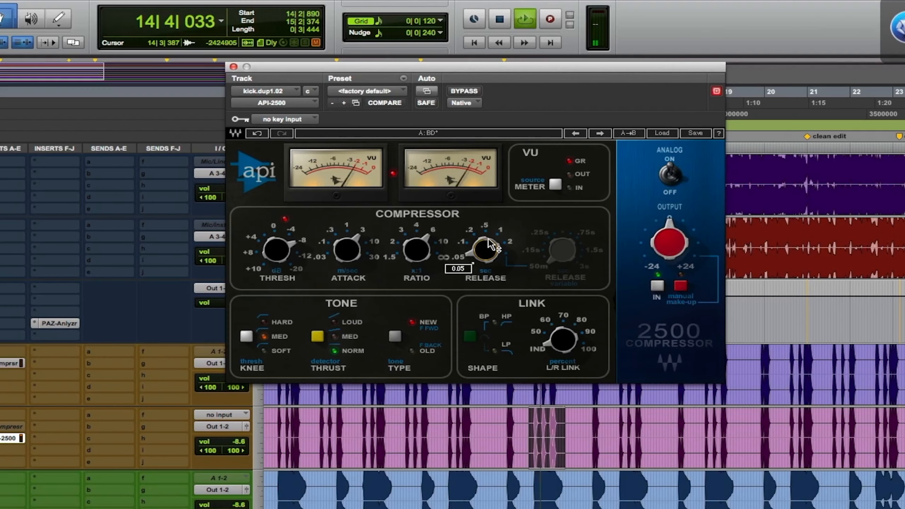
Try the API-2500's release at 2 seconds on the looped kick hits and return it to 0.05 seconds.
key("t")
key("t")
key("t")
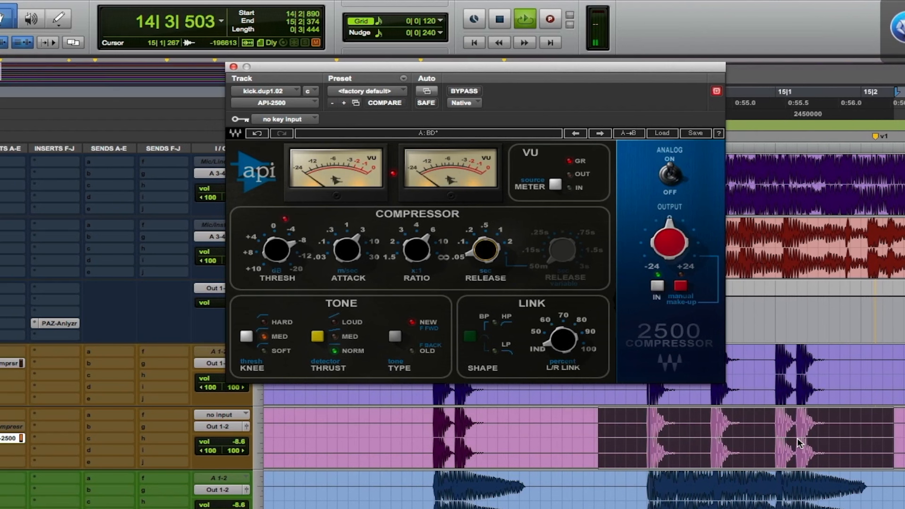
mouse_move(489, 264)
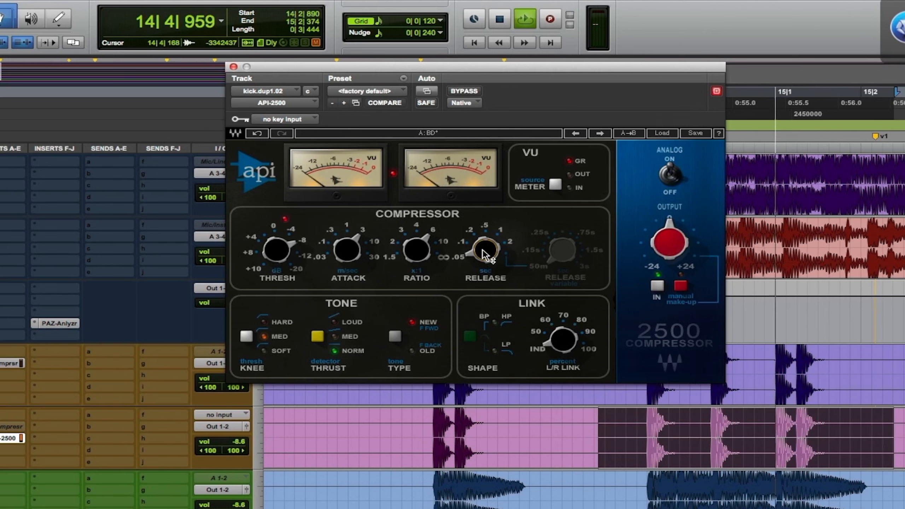
mouse_move(485, 254)
left_mouse_down()
mouse_move(472, 264)
mouse_move(485, 254)
left_mouse_up()
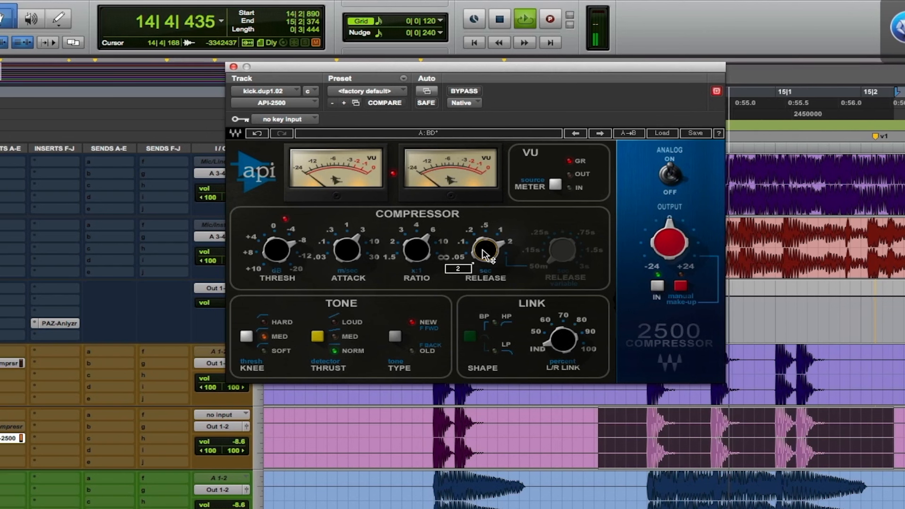
left_click_drag(485, 254, 485, 285)
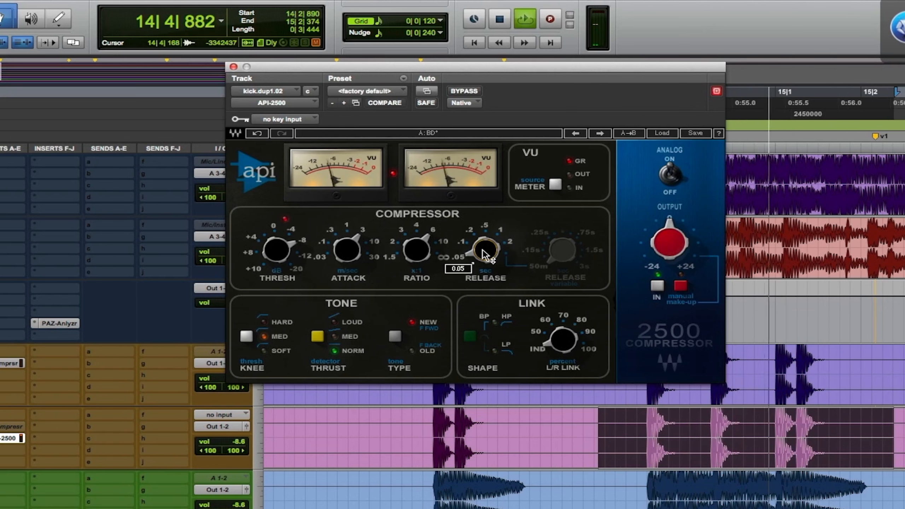
Compare the looped kick hits with the adjusted API-2500 bypassed and re-engaged.
left_click(456, 92)
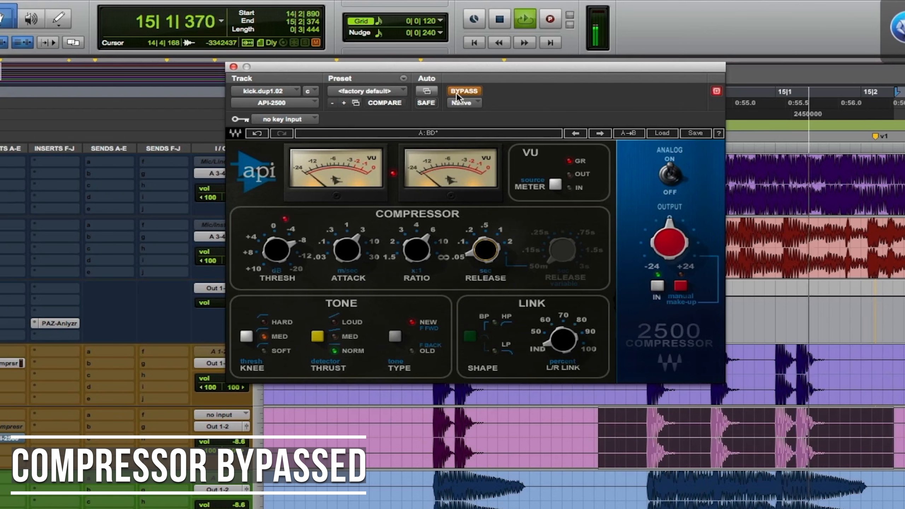
left_click(457, 92)
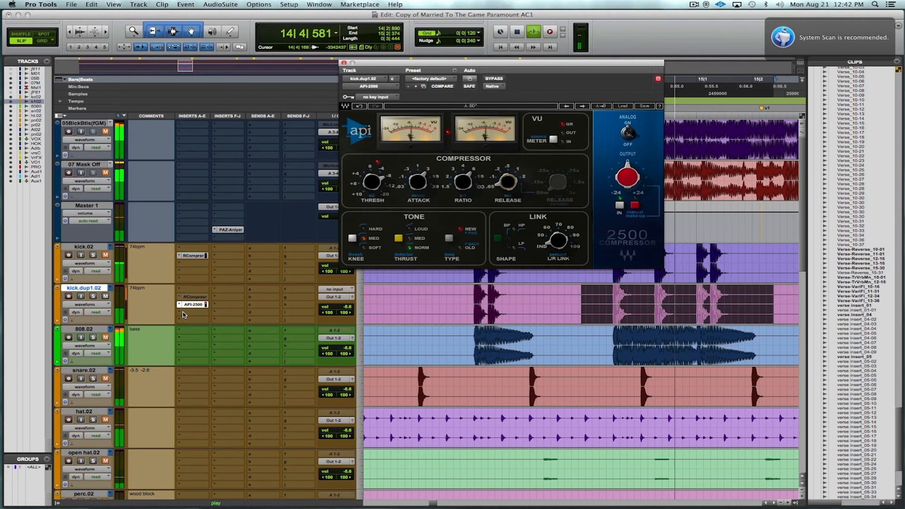
Insert a stereo SSLEQ below the API-2500 on the kick.dup1.02 track and move its window aside.
left_click(184, 313)
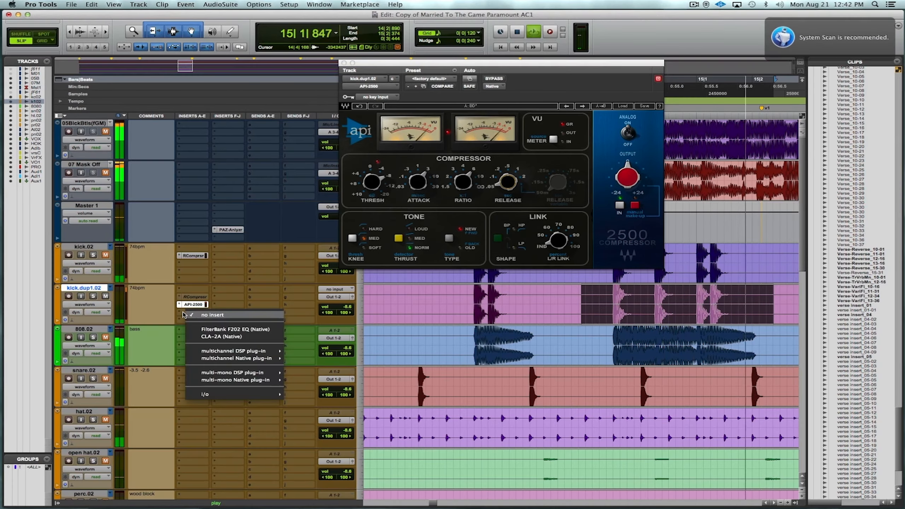
mouse_move(235, 357)
mouse_move(303, 263)
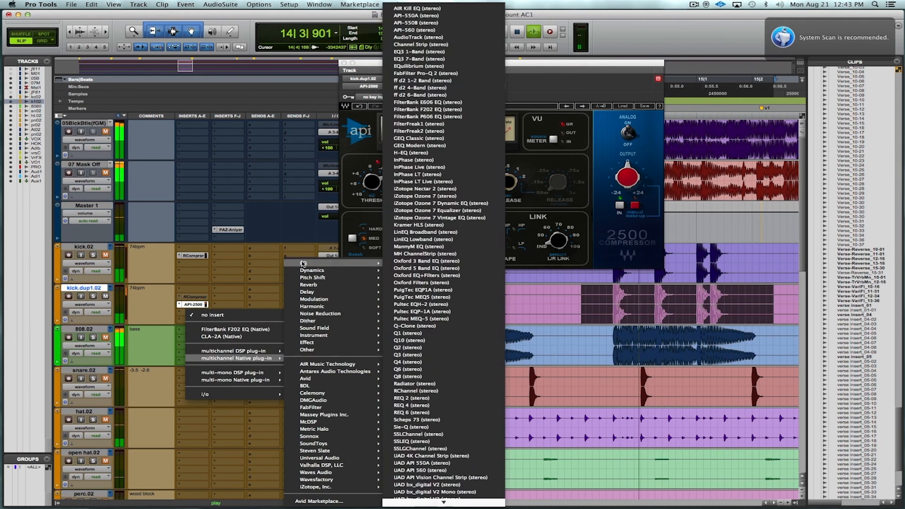
left_click(456, 441)
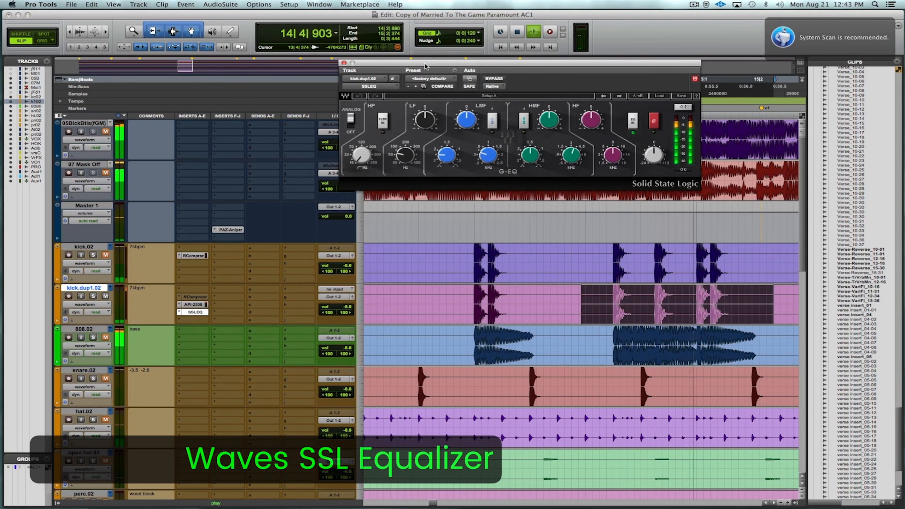
left_click_drag(422, 64, 358, 66)
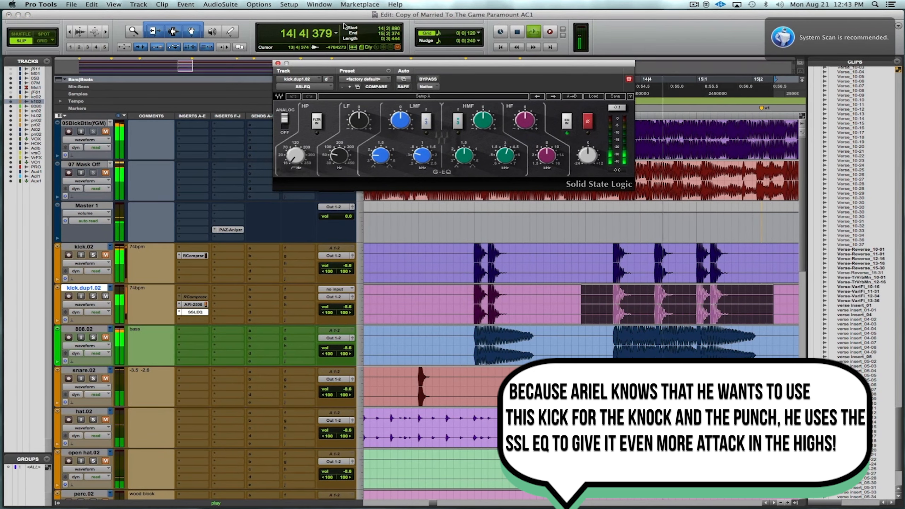
High-pass kick.dup1.02 at about 220 Hz with the SSLEQ, boost its 8 kHz high shelf, and compare it bypassed and engaged.
left_click_drag(300, 160, 302, 143)
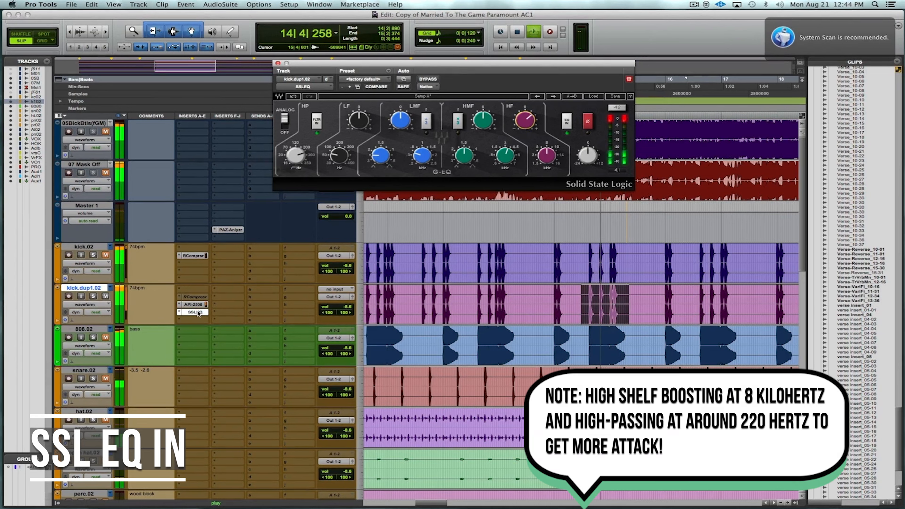
left_click(195, 312, "super")
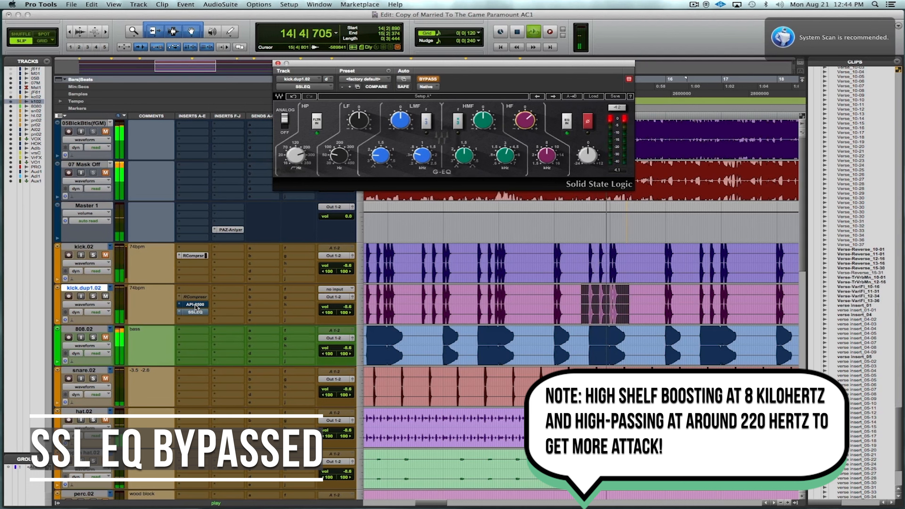
left_click(194, 312, "super")
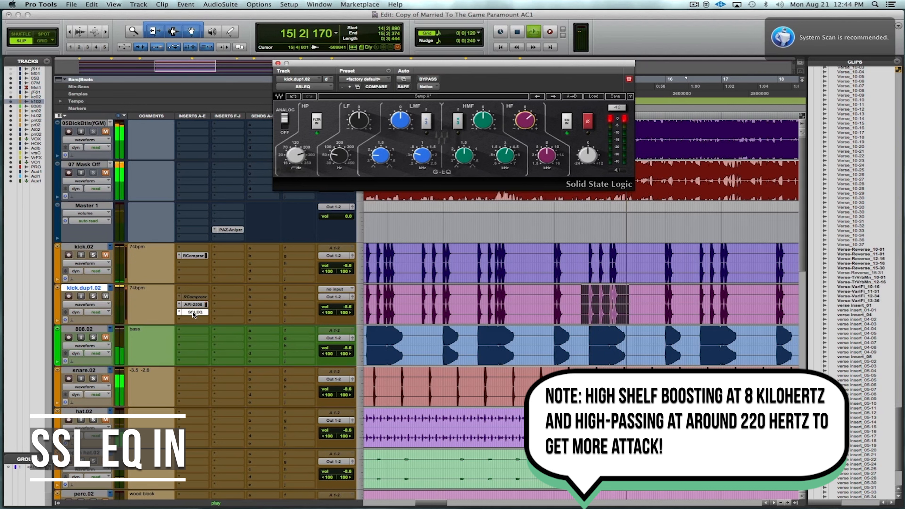
Stop playback, comment the kick.dup1.02 track as "kik attack", and duplicate it once with its playlists, automation, inserts, sends and group assignments.
key("space")
left_click(157, 306)
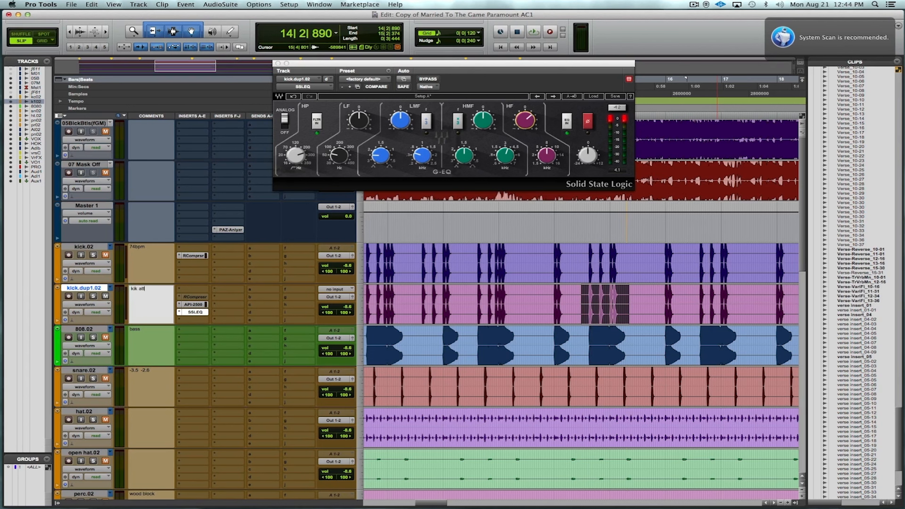
right_click(99, 287)
left_click(123, 372)
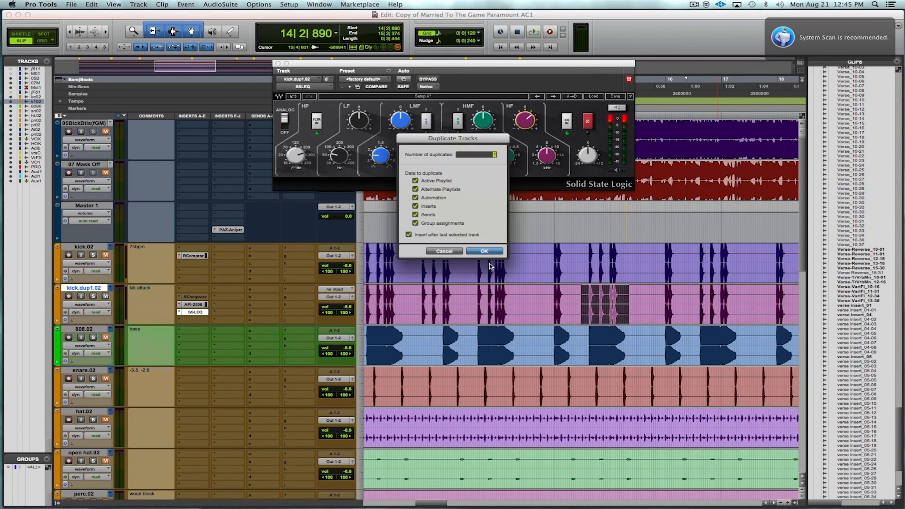
left_click(496, 254)
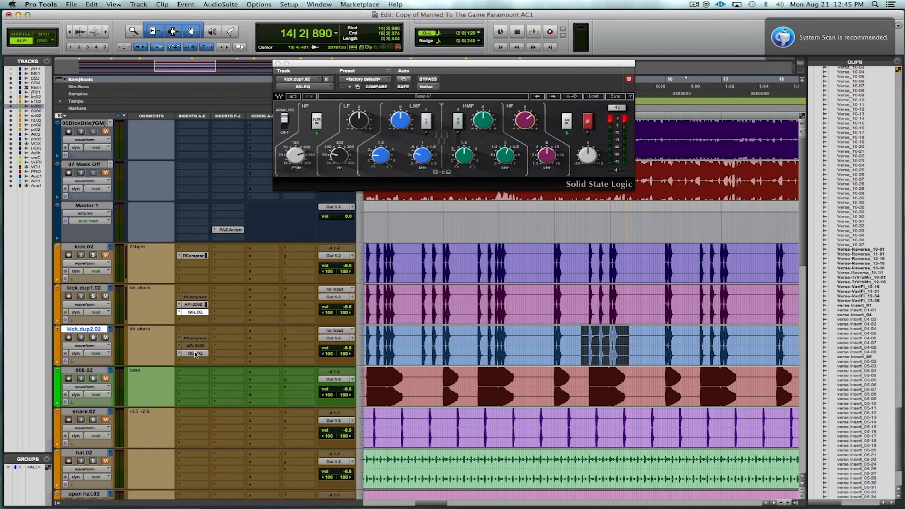
Remove the copied RCompressor and API-2500 inserts from the kick.dup2.02 track.
left_click(179, 338)
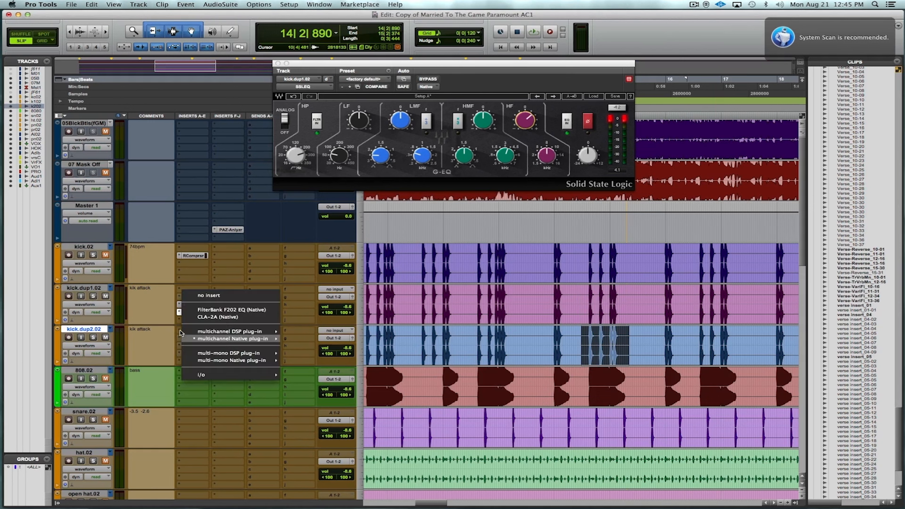
left_click(190, 294)
left_click(178, 344)
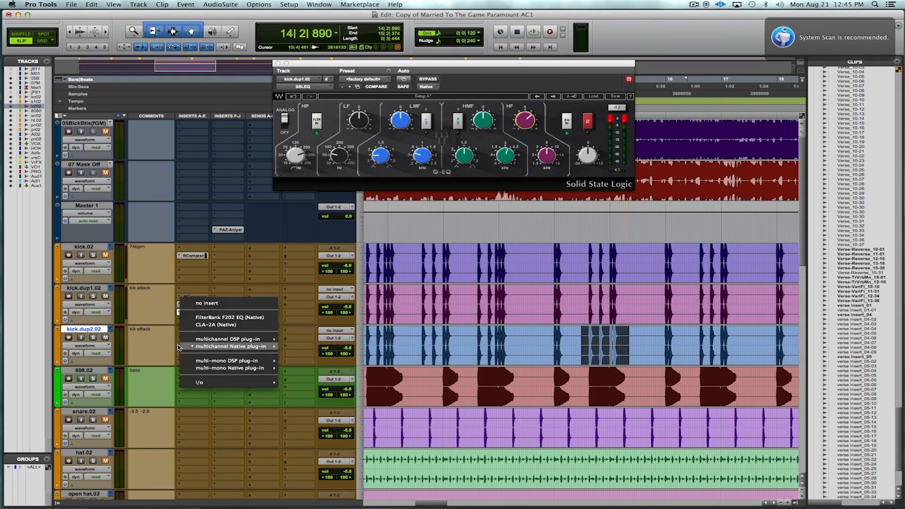